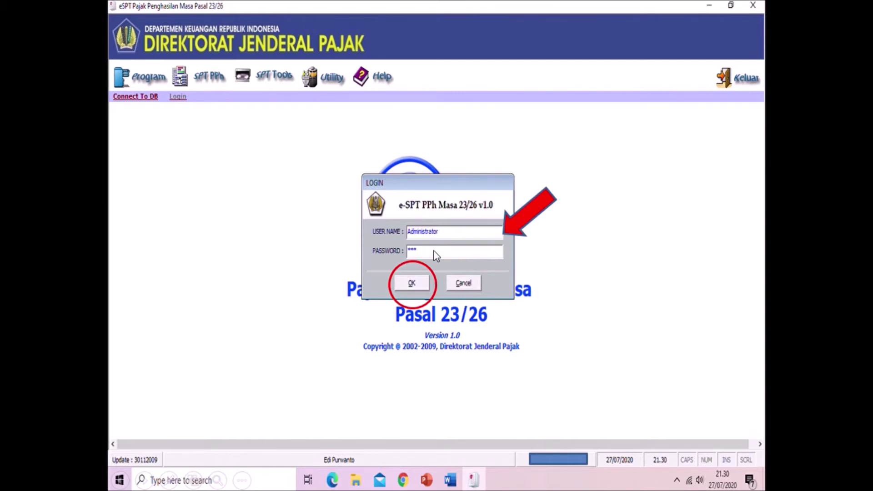
- Log in with the Administrator account and save the completed taxpayer profile with its SPT signatory details
left_click(412, 283)
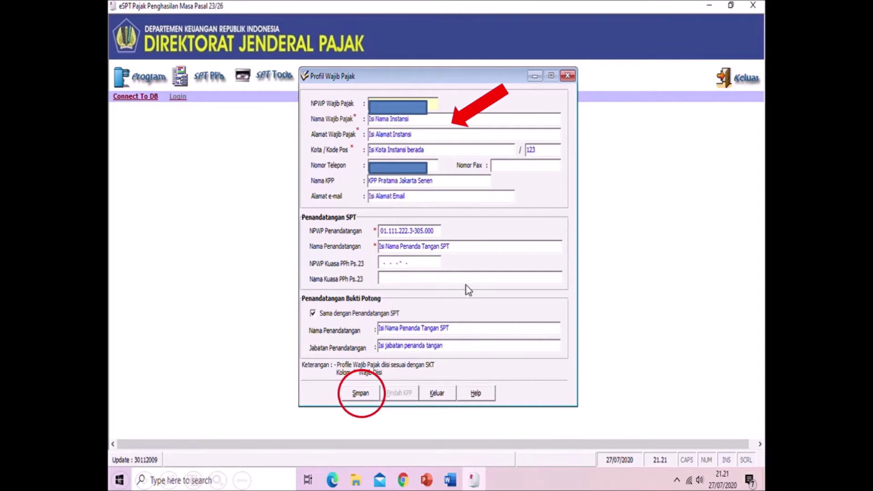
left_click(360, 394)
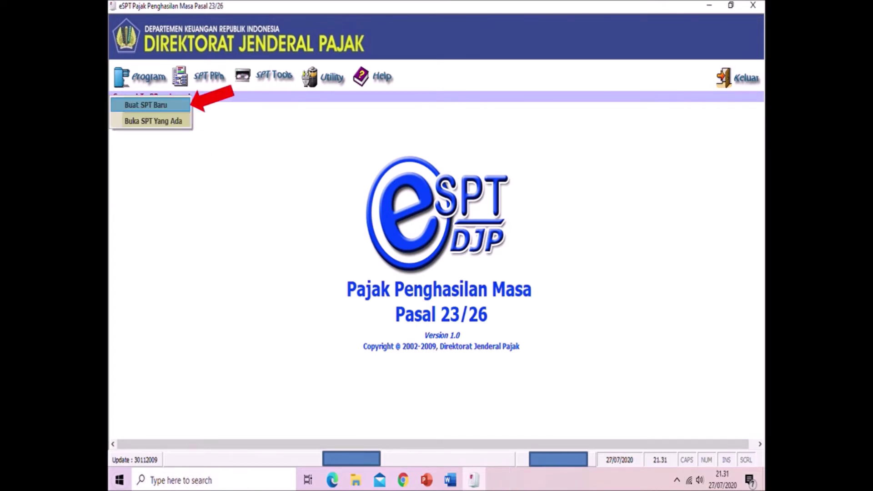
- Create a new PPh 23/26 return for tax period Juni 2020 with correction number 0
left_click(177, 107)
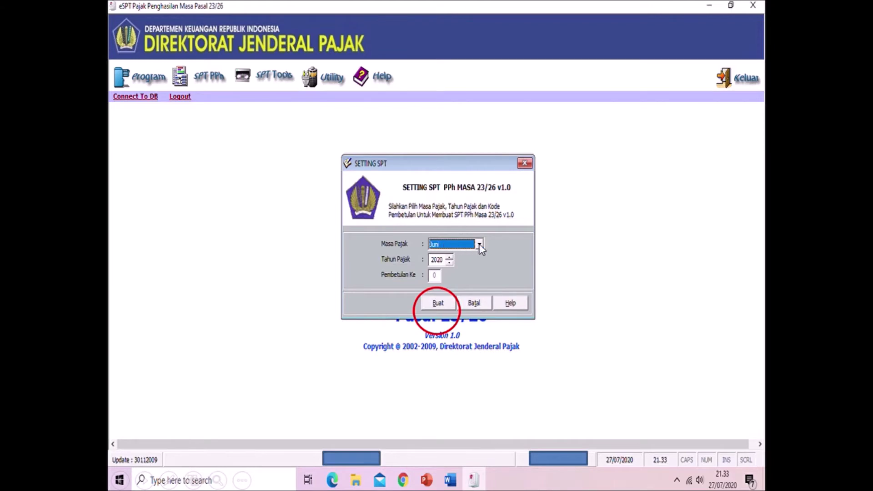
left_click(439, 303)
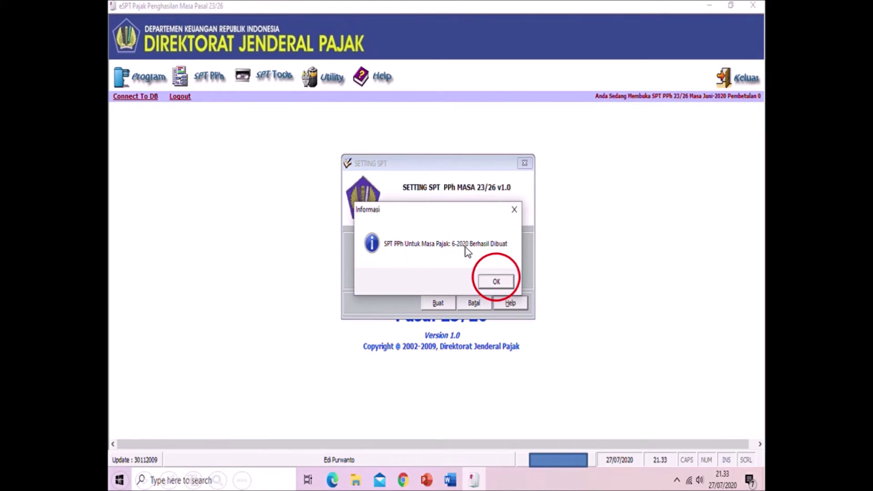
left_click(495, 282)
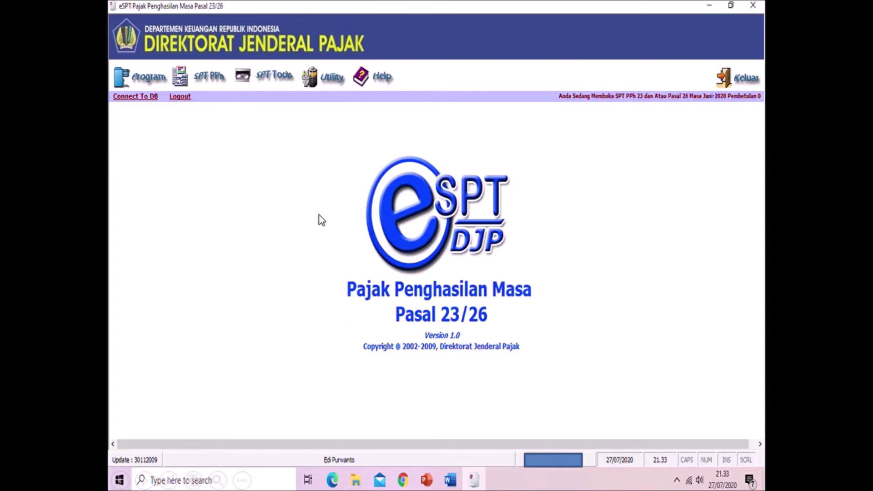
- Record and save a Pasal 23 withholding slip dated 27/06/2020 for CV ABC, with Jasa Manajemen gross income of 100.000.000
left_click(205, 77)
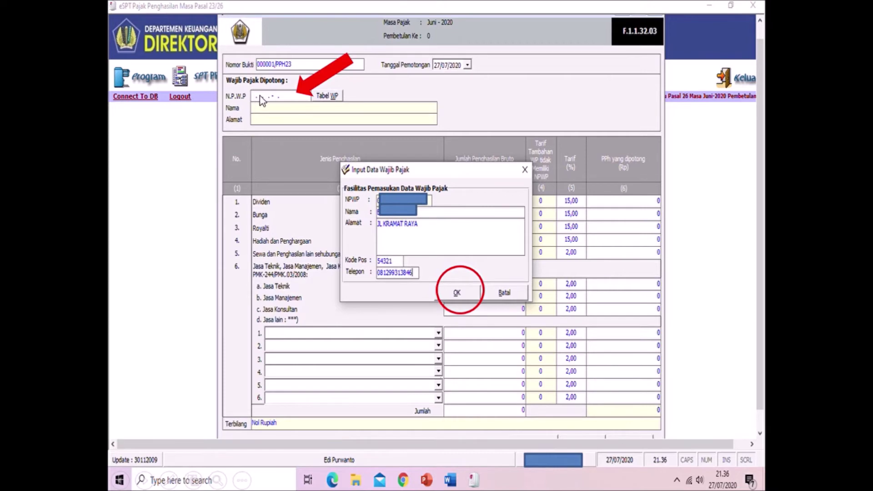
left_click(458, 295)
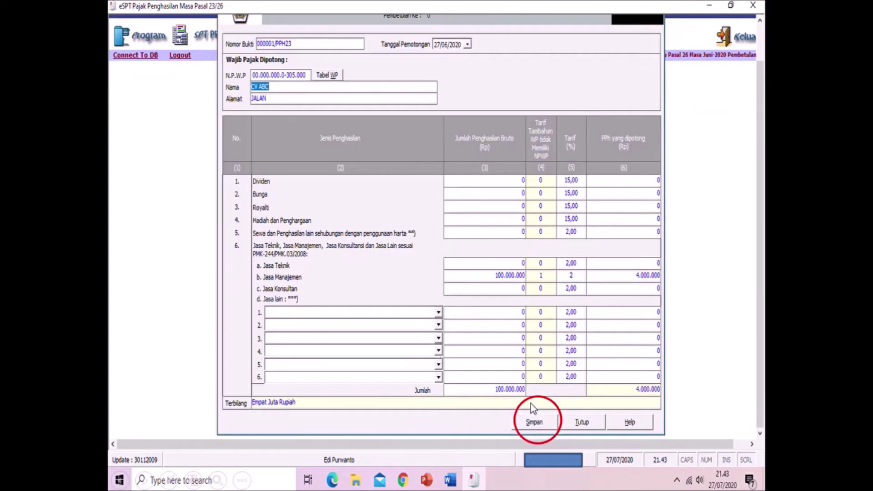
left_click(535, 421)
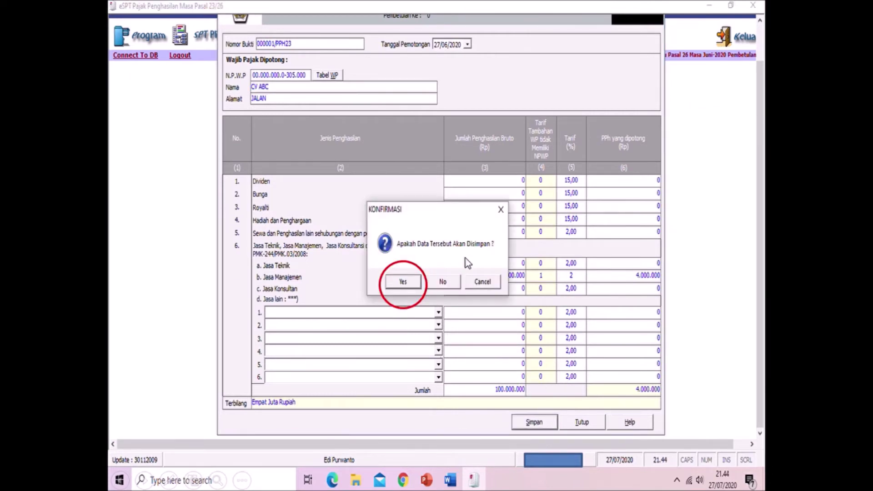
left_click(413, 285)
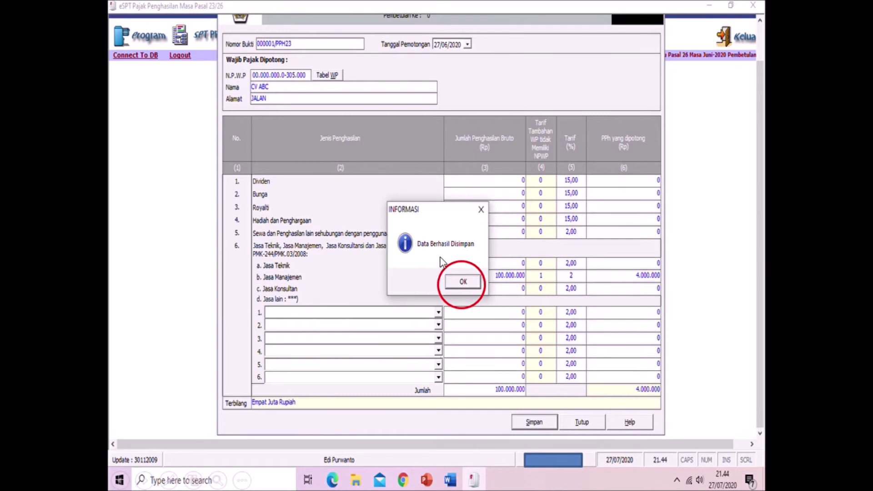
left_click(462, 282)
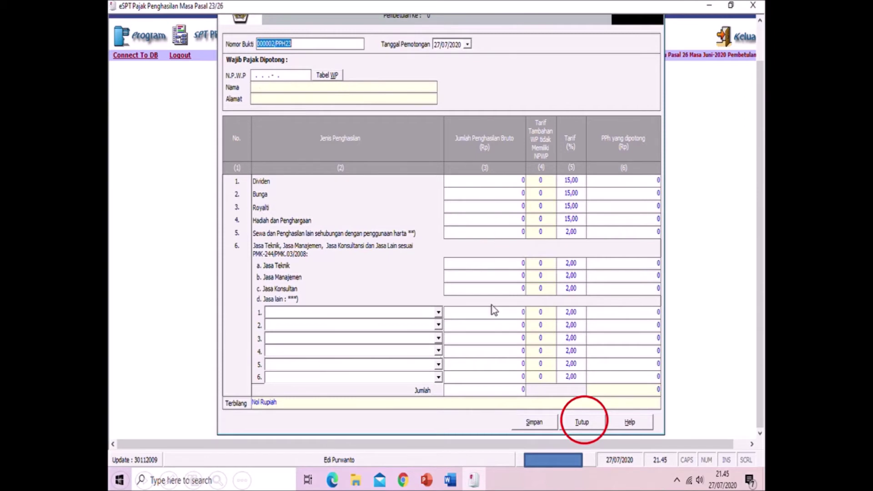
left_click(582, 423)
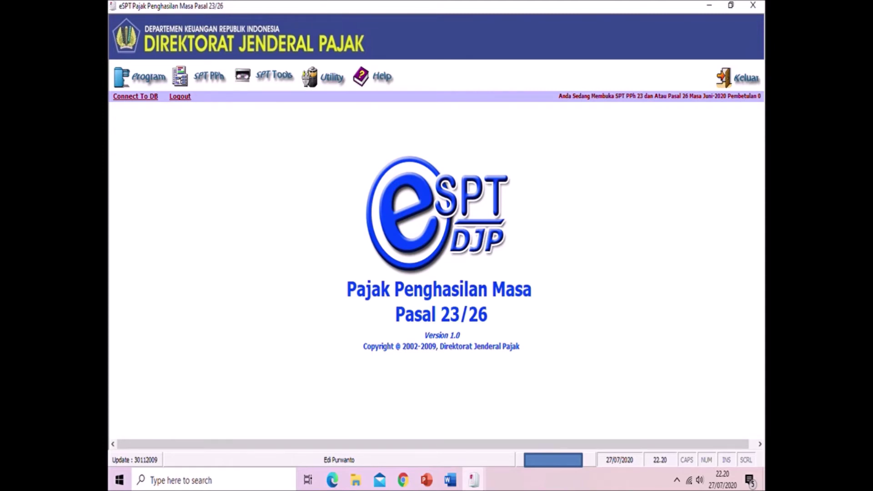
- Set the Pasal 26 tariff for Royalti to 15% and save the tariff settings
left_click(339, 78)
mouse_move(340, 134)
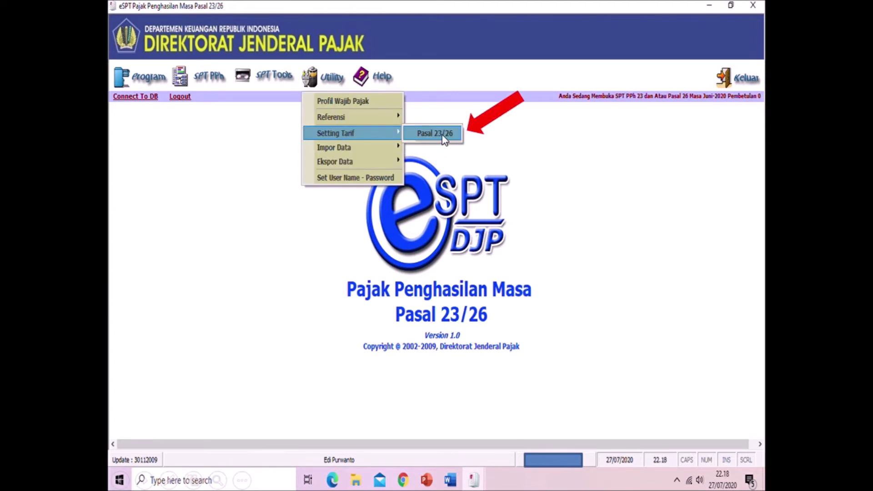
left_click(443, 136)
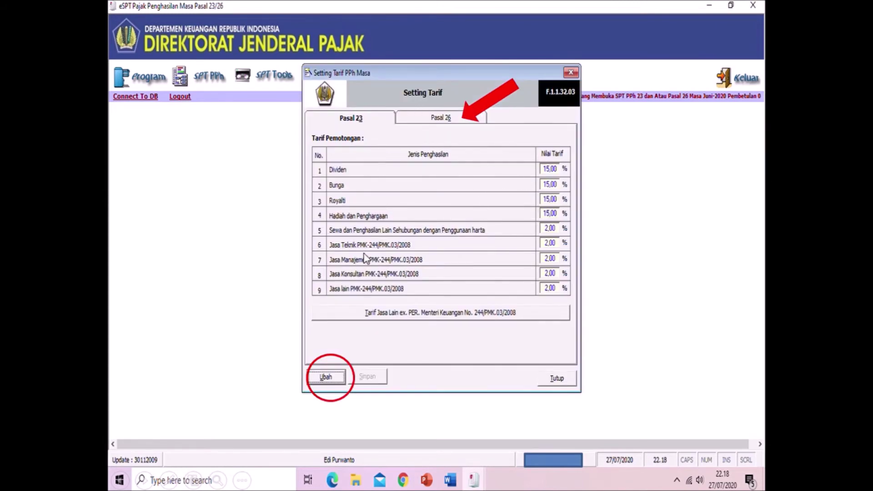
left_click(441, 119)
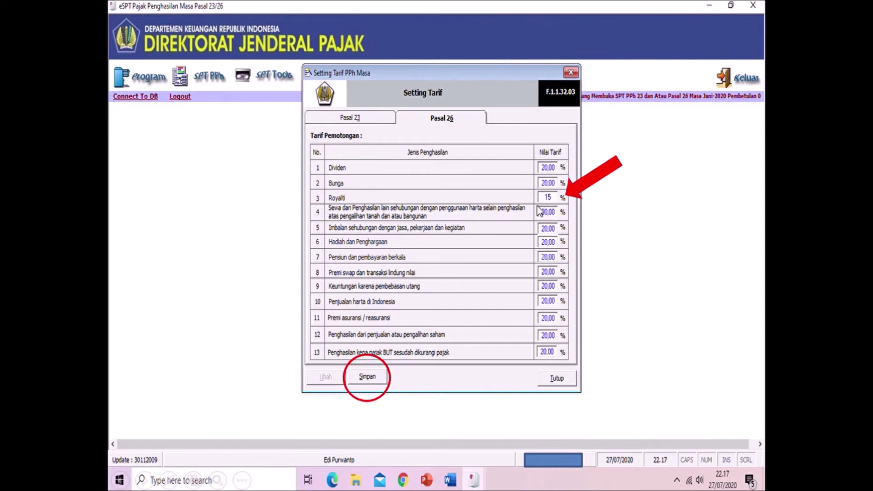
left_click(367, 378)
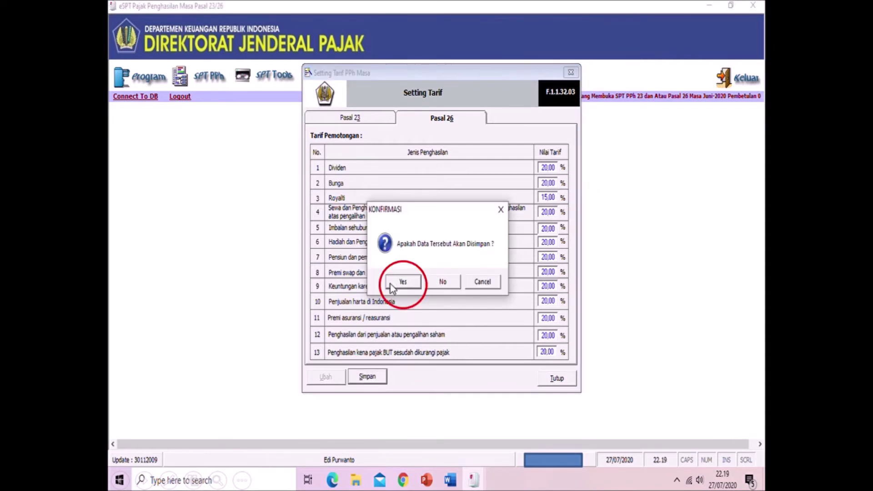
left_click(404, 283)
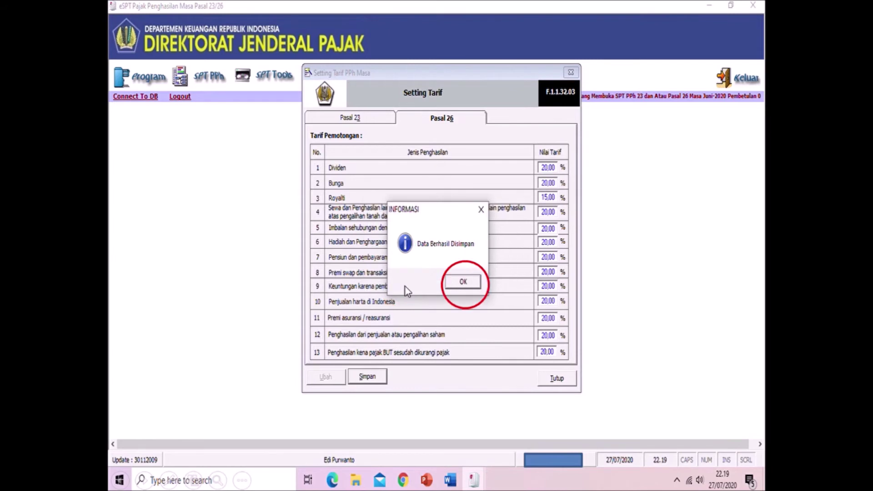
left_click(467, 282)
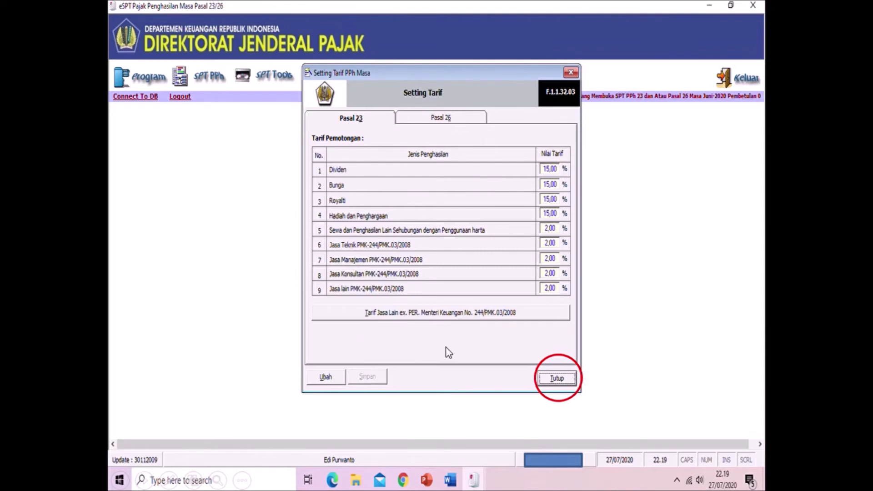
left_click(557, 378)
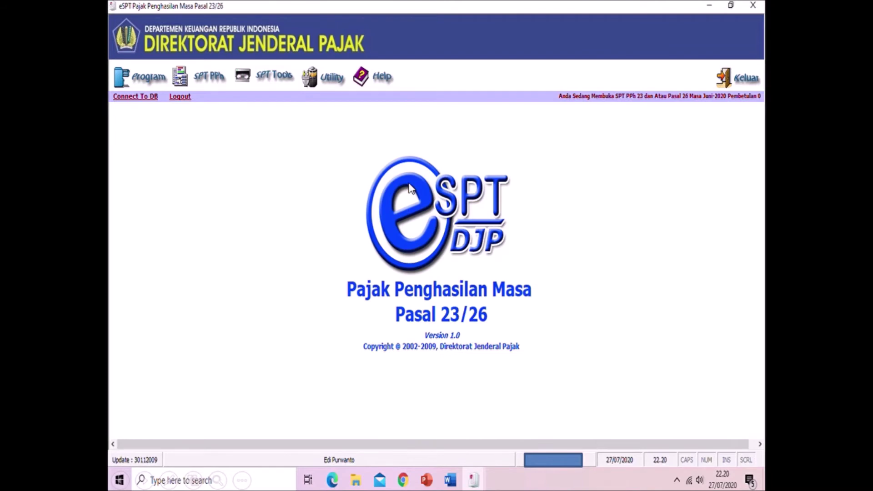
- Record and save a Pasal 26 withholding slip dated 27/06/2020 for the foreign taxpayer, with Royalti gross income of 20.000.000 at 15%
left_click(210, 76)
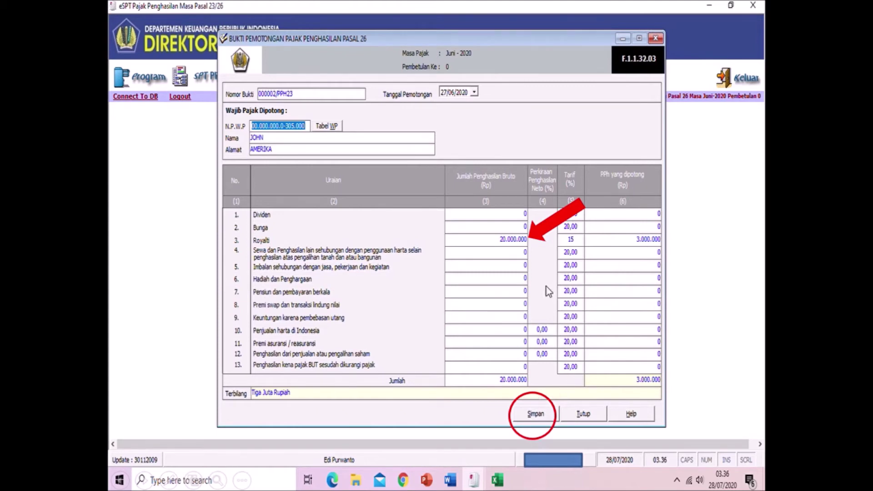
left_click(537, 414)
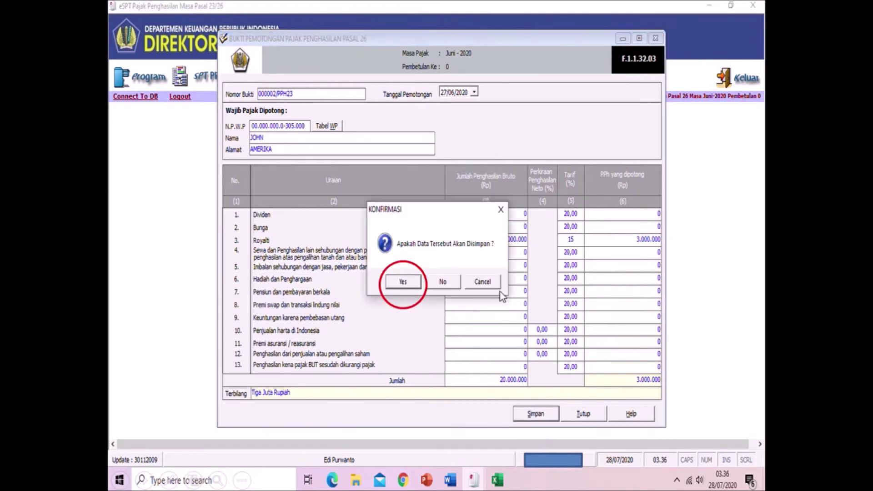
left_click(402, 282)
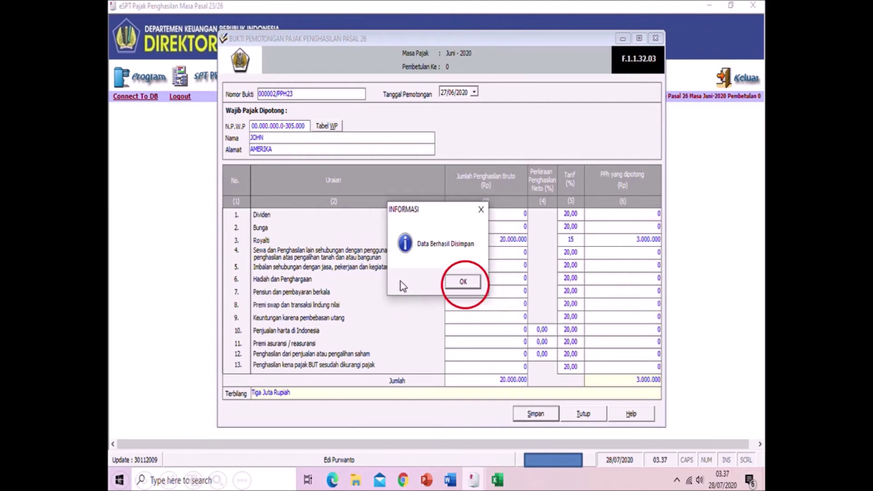
left_click(471, 282)
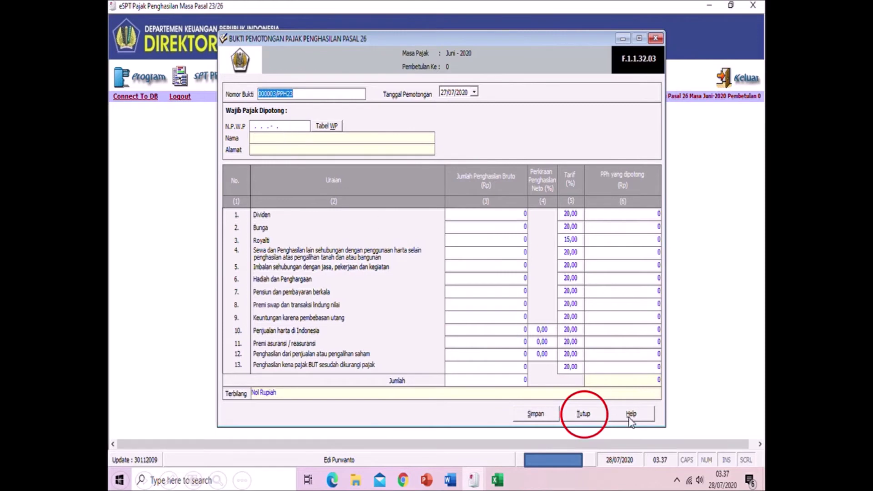
left_click(582, 415)
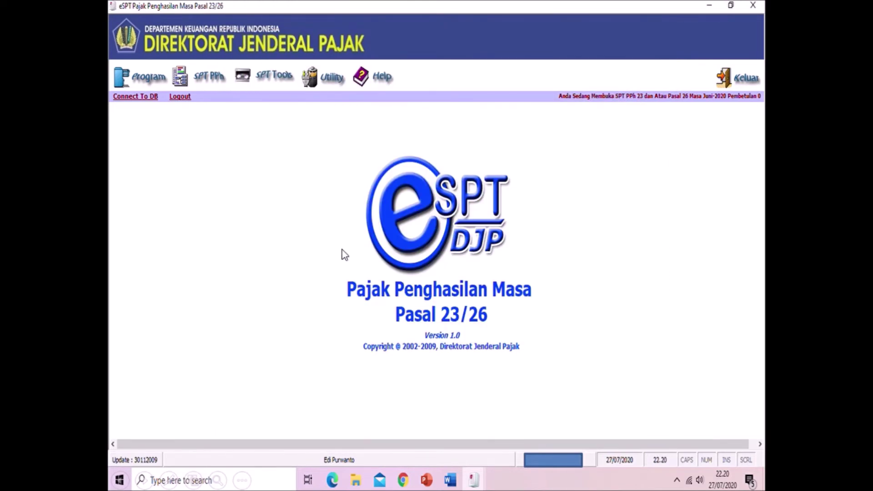
- Enter and save the Pasal 26 slip 000002/PPH23 again with 20.000.000 of Royalti, and review the list of Pasal 23/26 slips
left_click(212, 81)
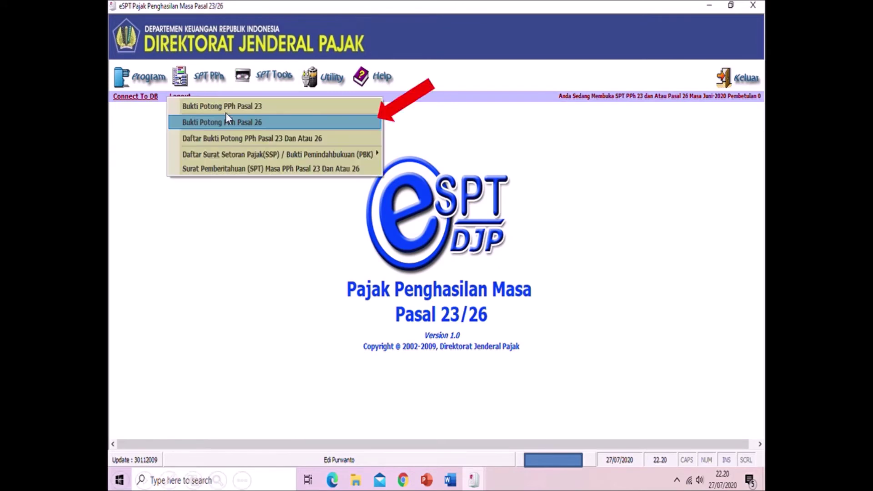
left_click(369, 122)
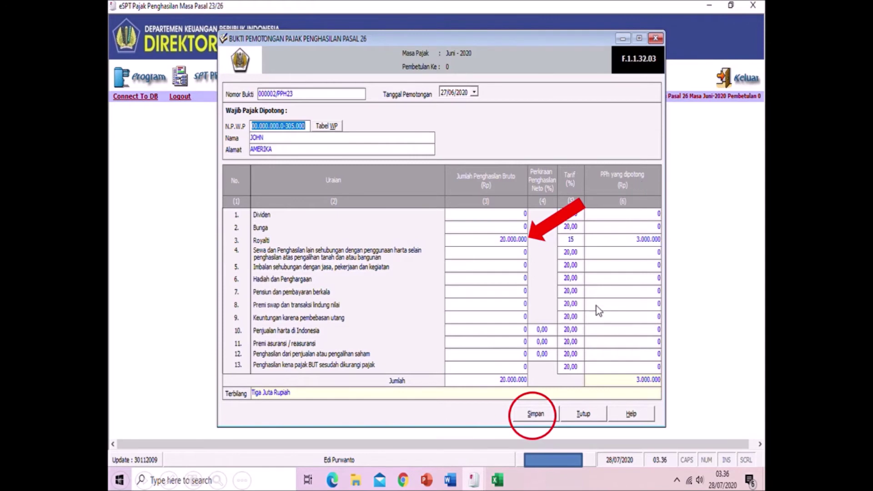
left_click(536, 411)
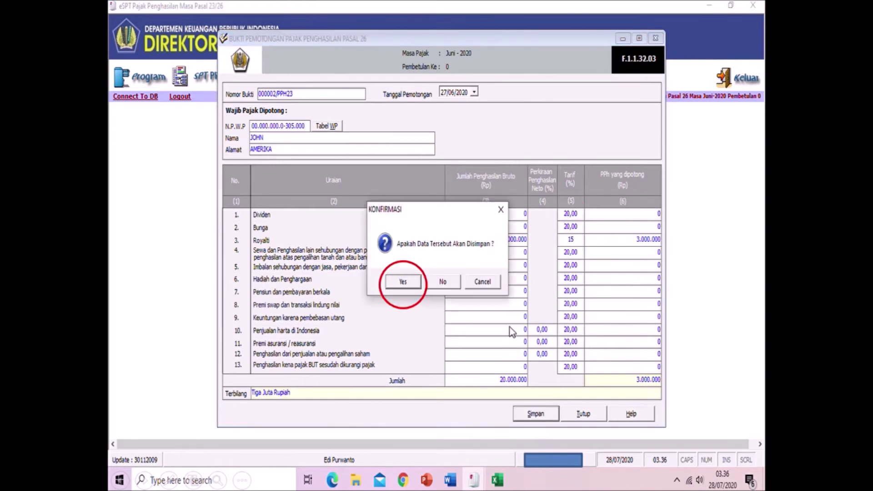
left_click(403, 282)
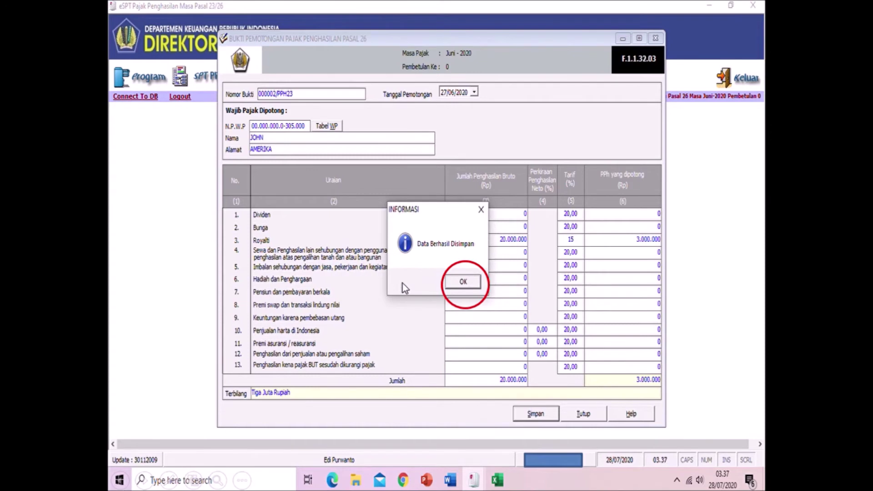
left_click(463, 282)
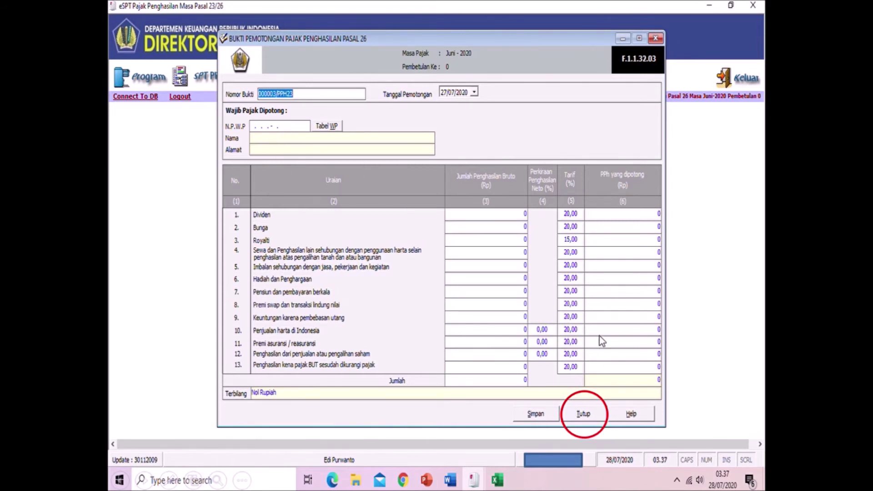
left_click(583, 414)
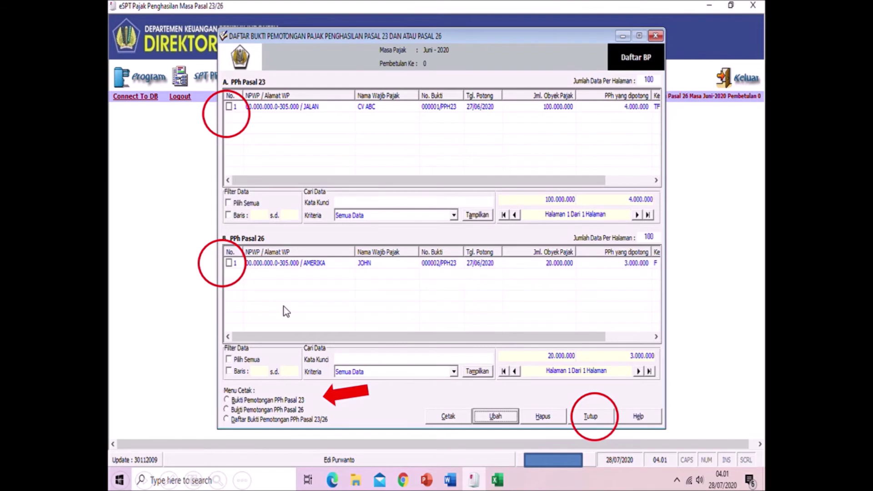
left_click(591, 417)
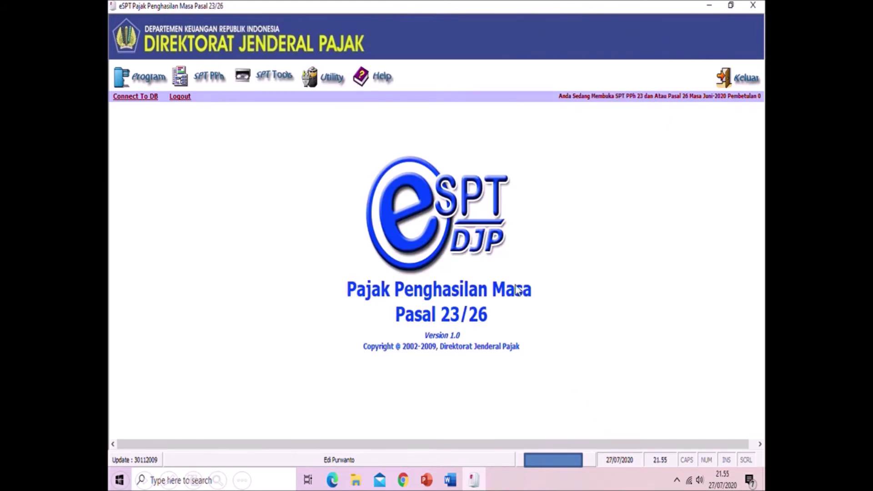
- Add an SSP with MAP code 411124, deposit type 100, payment 4000000 and date 10/07/2020, using an NTPN from an Excel cell formatted as Text
left_click(211, 78)
mouse_move(222, 157)
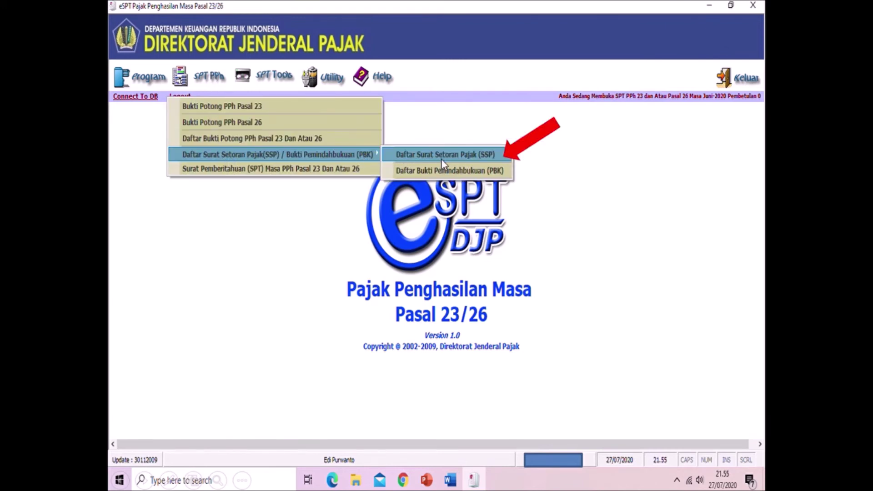
left_click(468, 155)
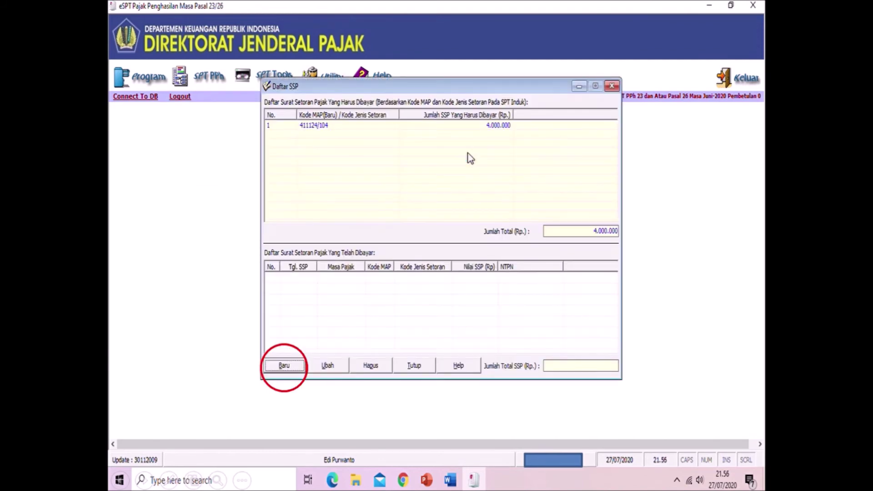
left_click(284, 366)
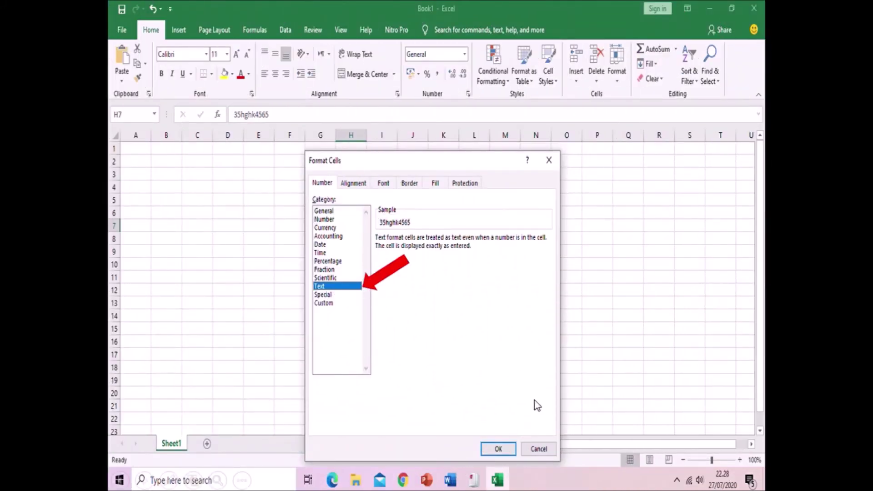
left_click(499, 449)
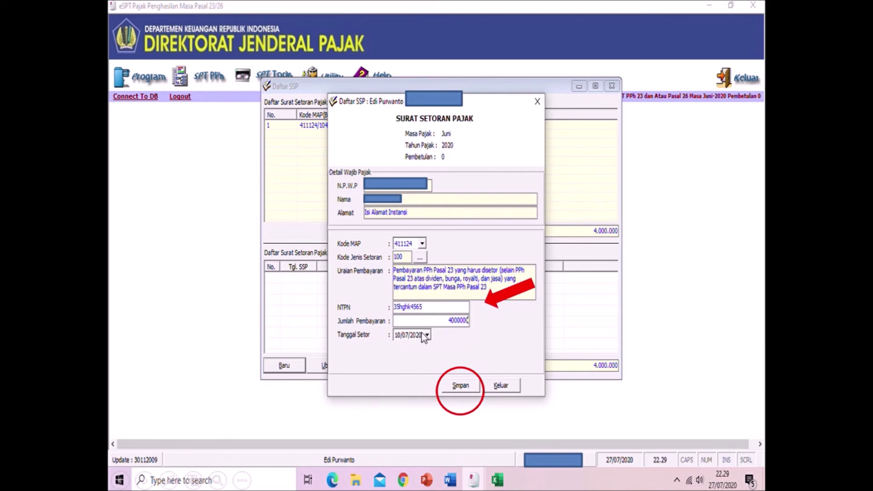
left_click(461, 384)
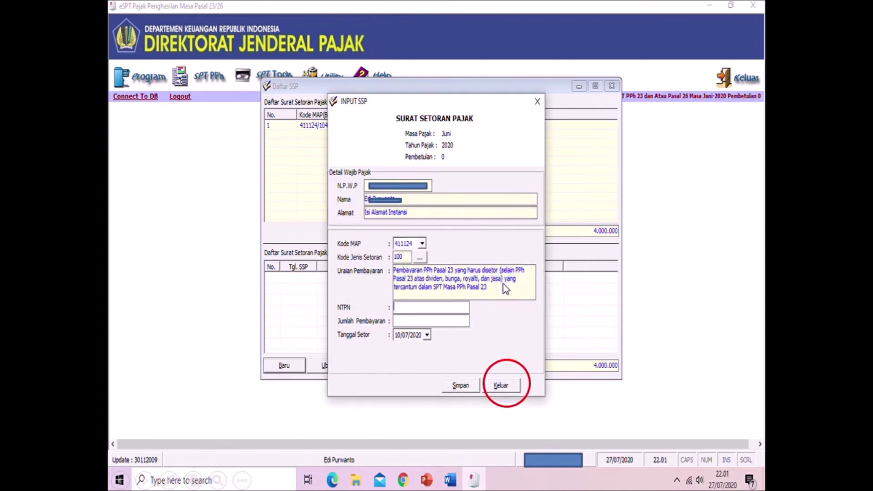
- Close the SSP entry form and the SSP list, and review the Pasal 23 section of the June 2020 SPT Masa return
left_click(504, 386)
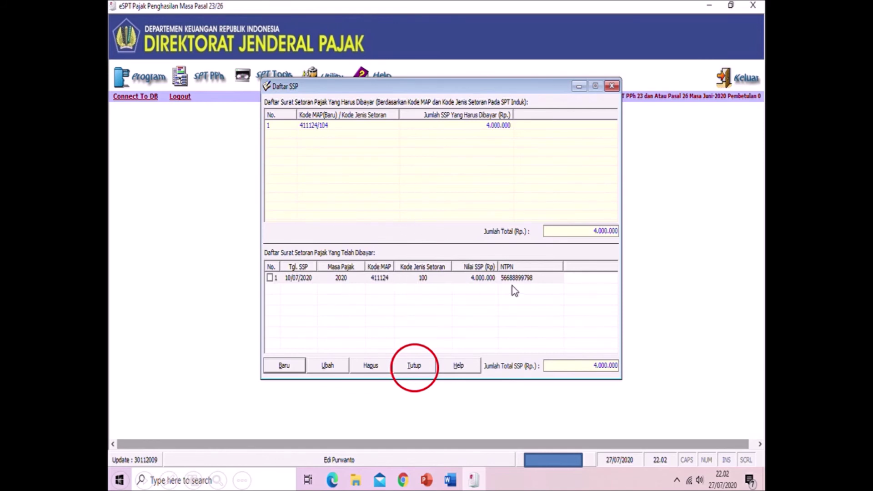
left_click(414, 367)
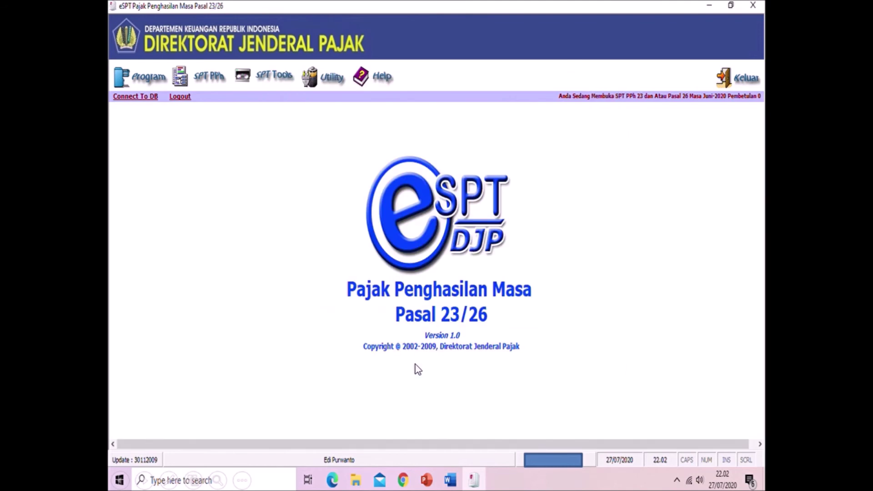
left_click(214, 79)
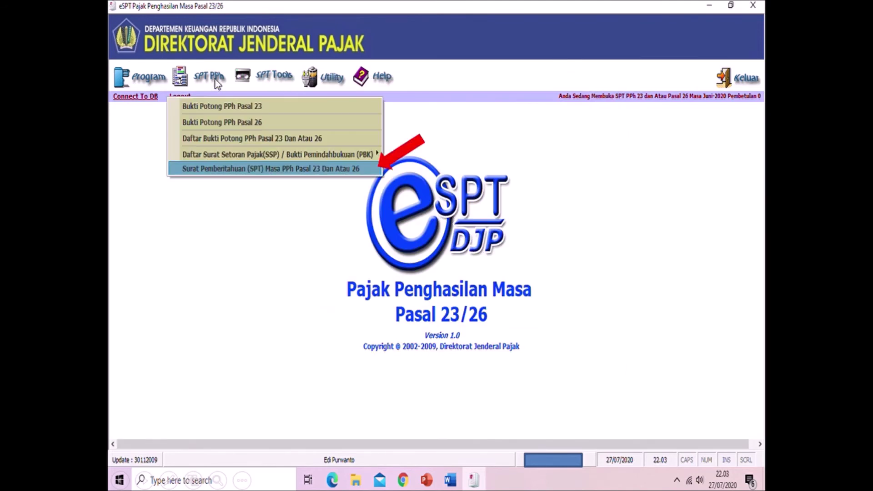
left_click(305, 168)
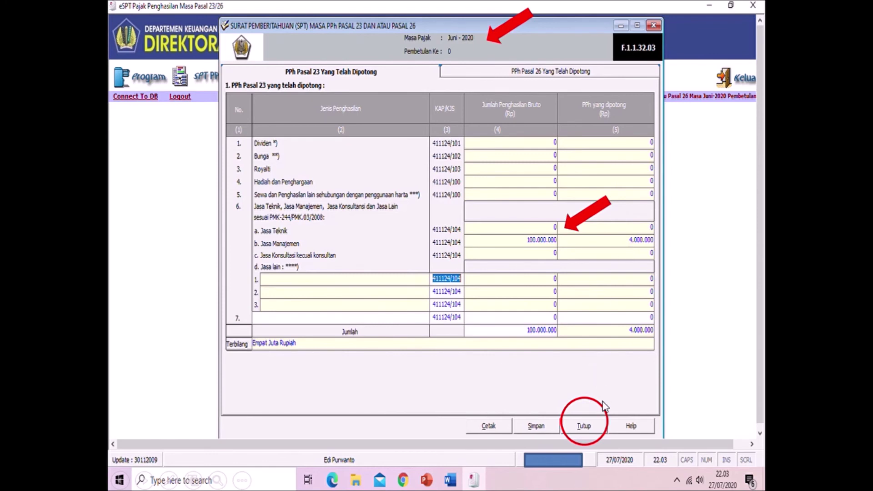
left_click(594, 427)
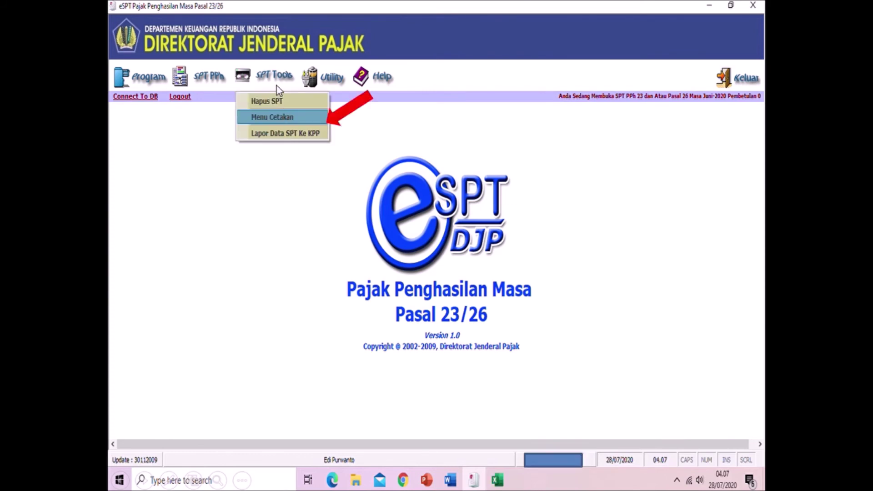
- Preview all return forms and withholding slips for period 06/2020, correction 0, for printing and examine the main Pasal 23/26 form
left_click(317, 117)
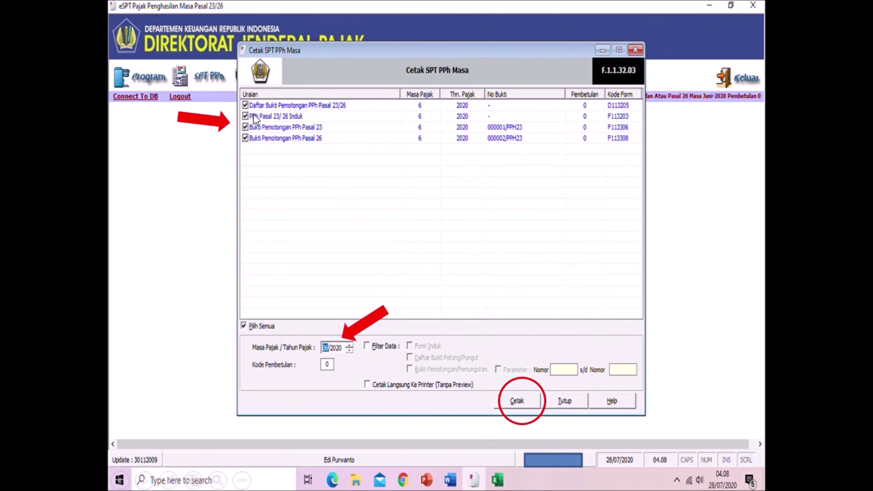
left_click(523, 402)
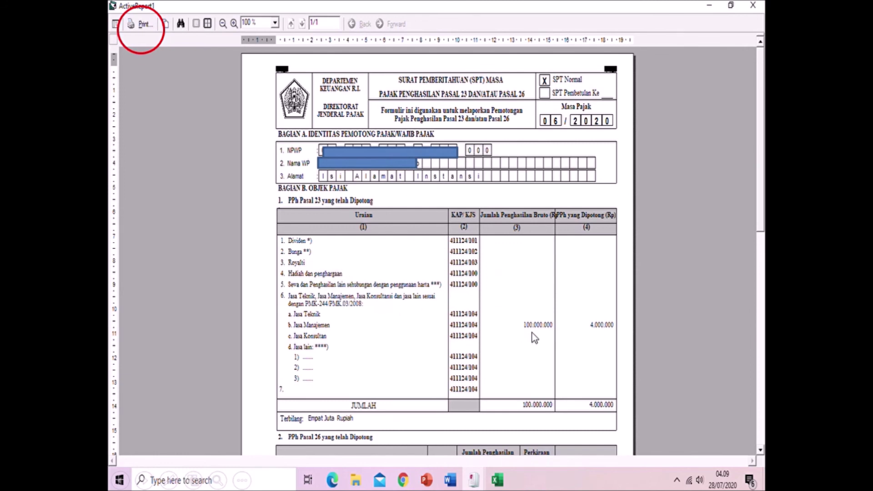
scroll(532, 333, "down", 10)
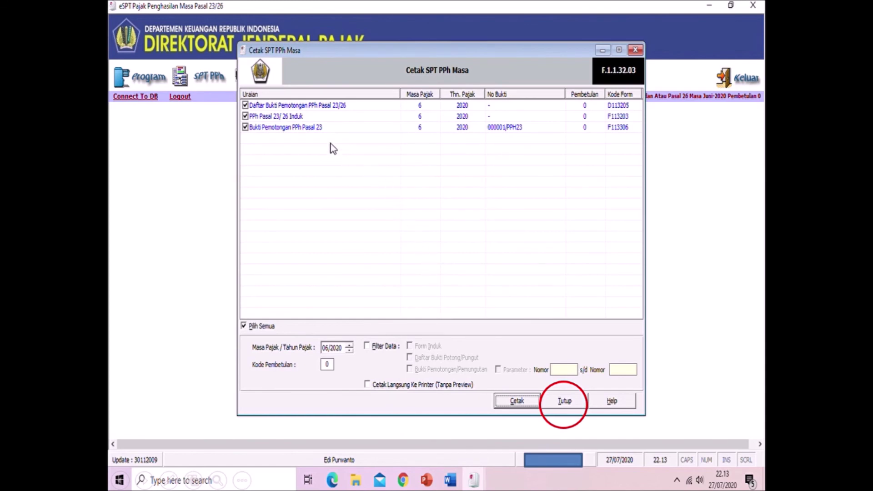
left_click(564, 400)
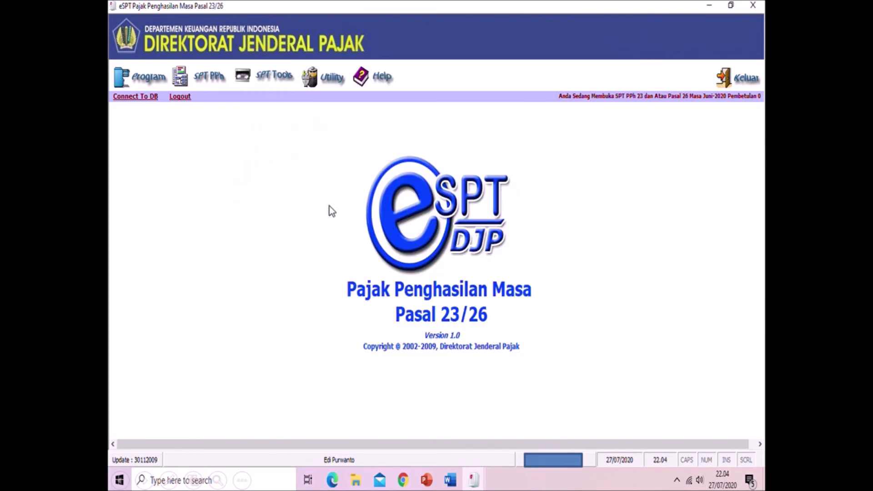
- Create the CSV report file of the Juni 2020 SPT for the tax office in the Documents folder "E SPT PPh Pasal 23 Juni 2020"
left_click(274, 76)
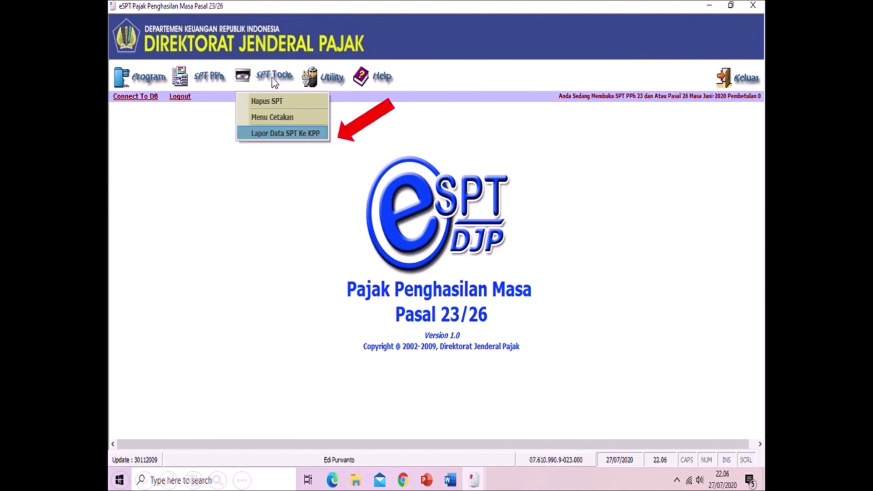
left_click(309, 137)
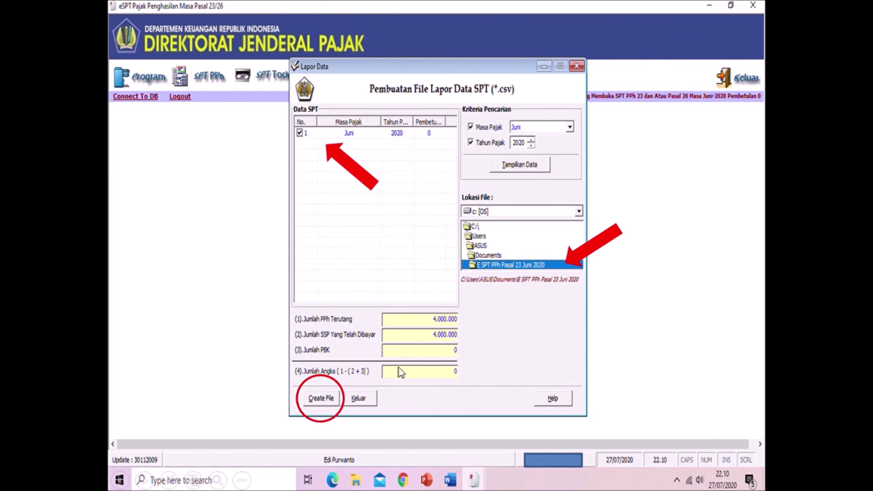
left_click(320, 402)
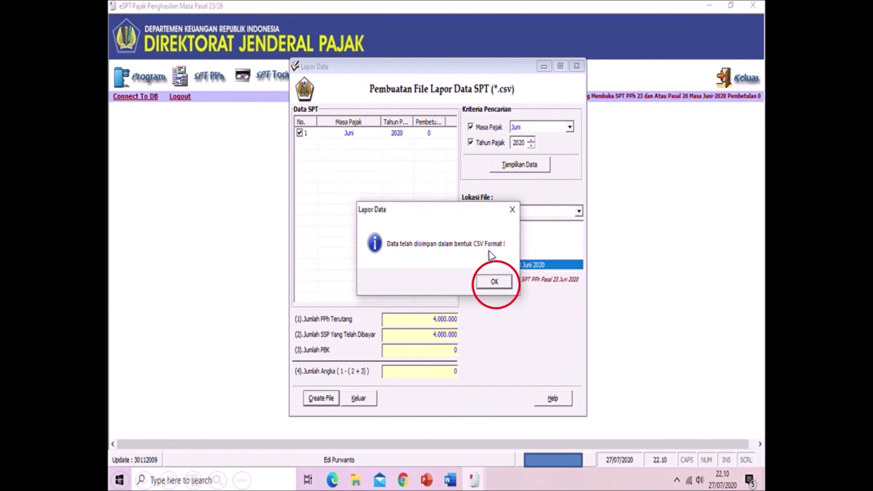
left_click(493, 284)
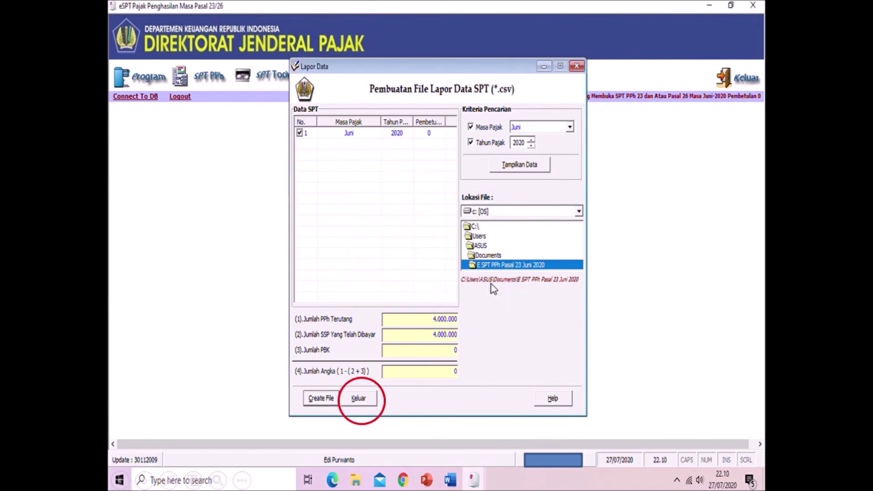
left_click(359, 398)
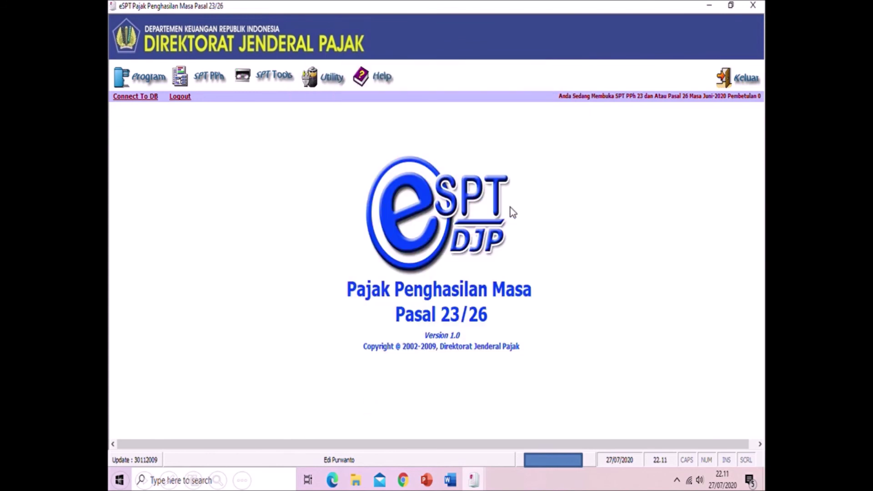